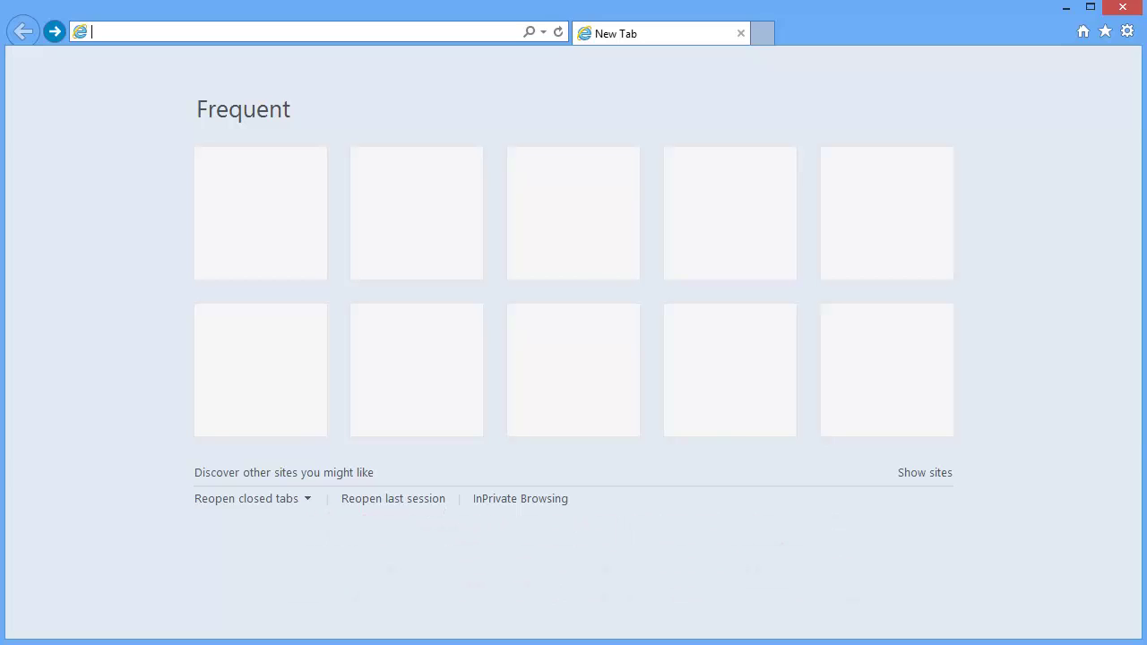
pyautogui.write('h')
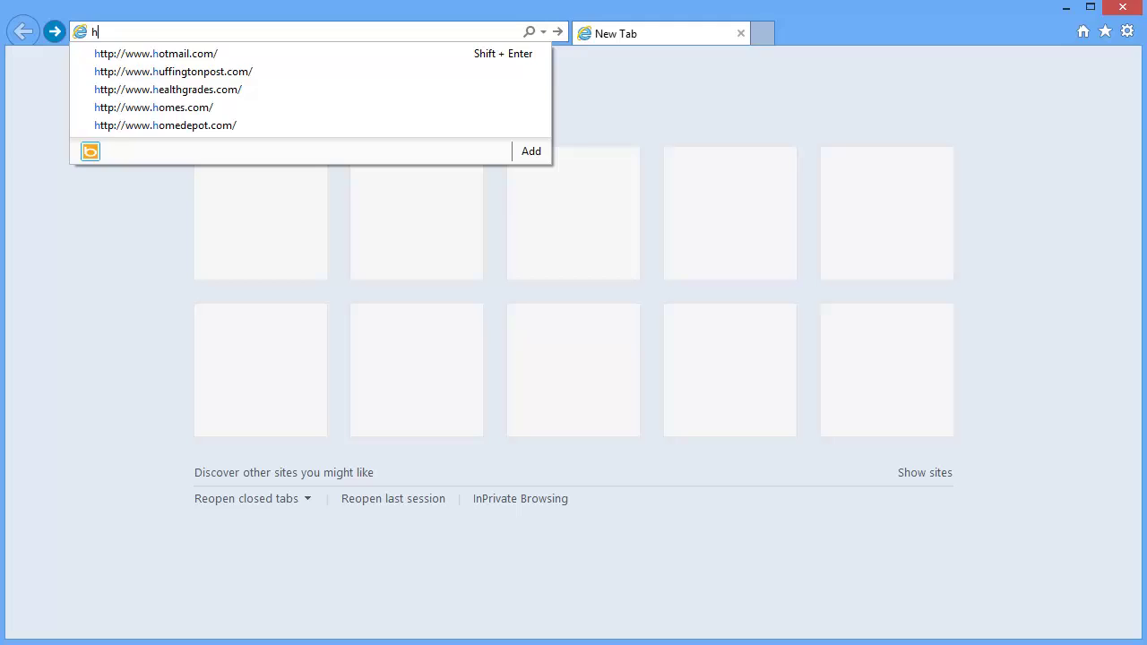
pyautogui.write('ttps://')
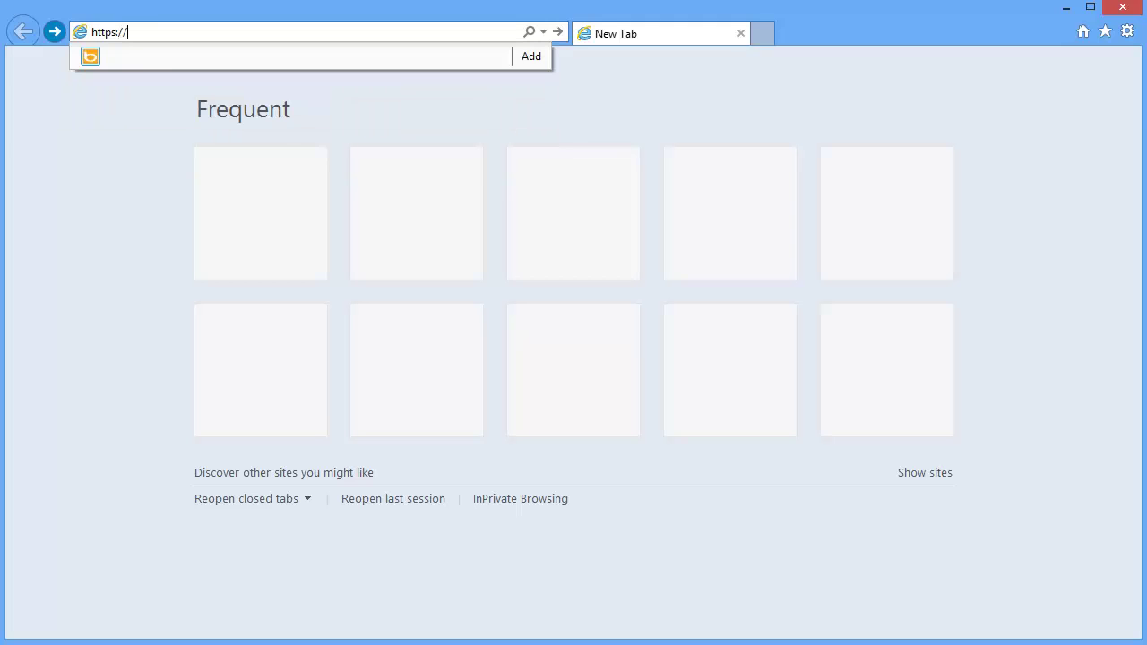
pyautogui.write('192.168')
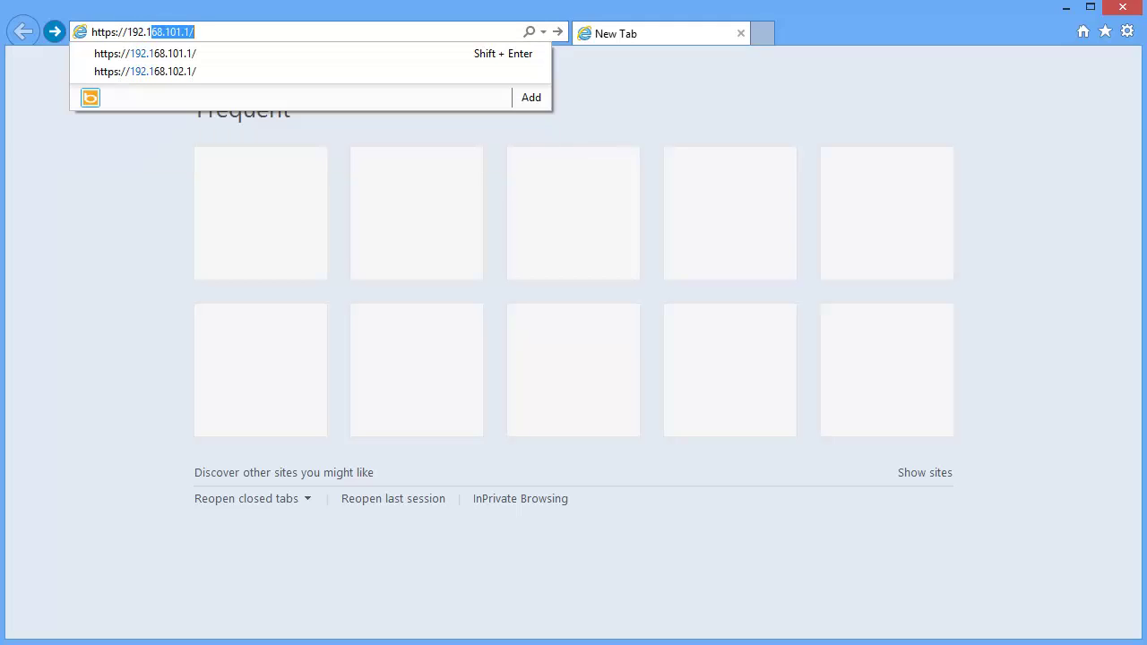
pyautogui.write('.101.1')
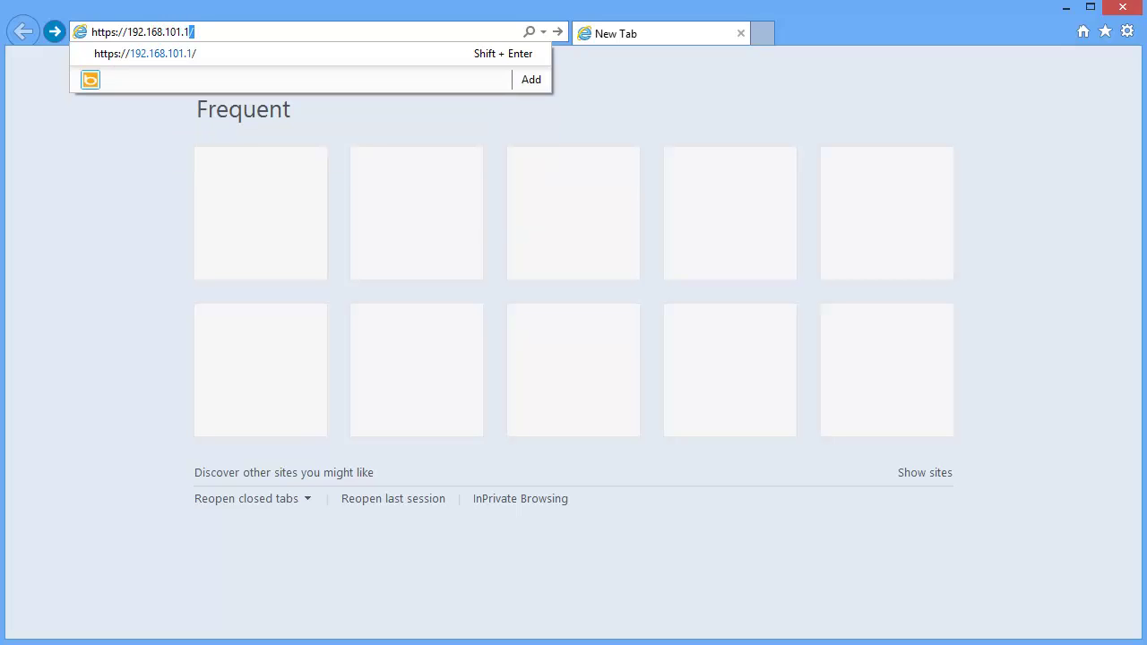
pyautogui.press('Return')
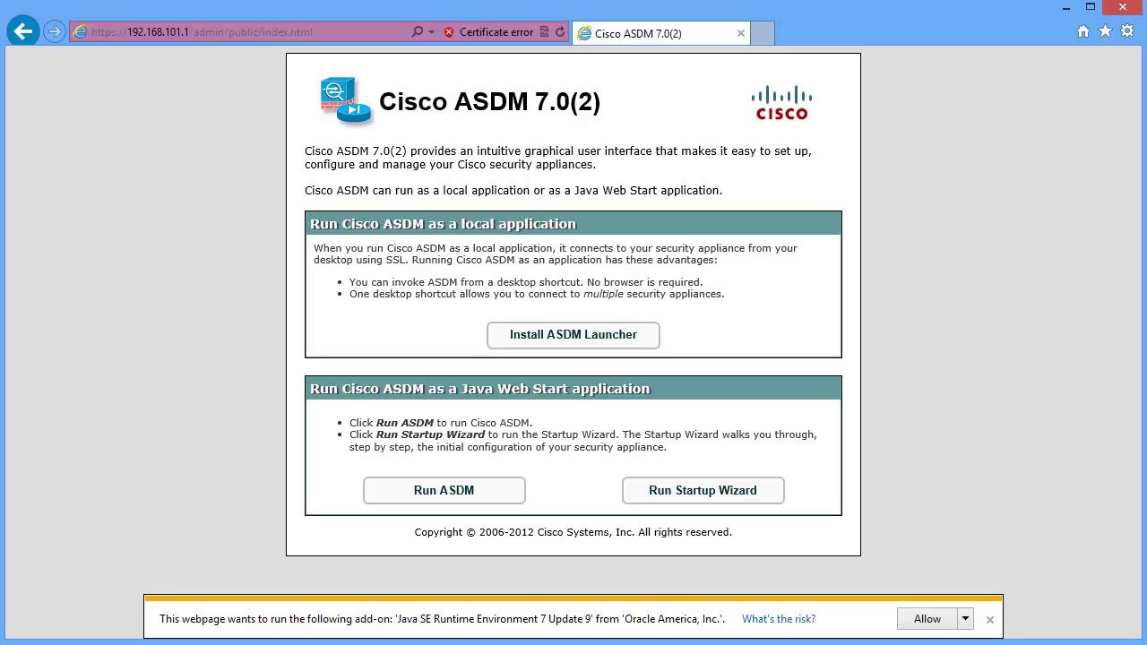
# Step: Request the ASDM Launcher installer from the ASA's start page
pyautogui.click(587, 339)
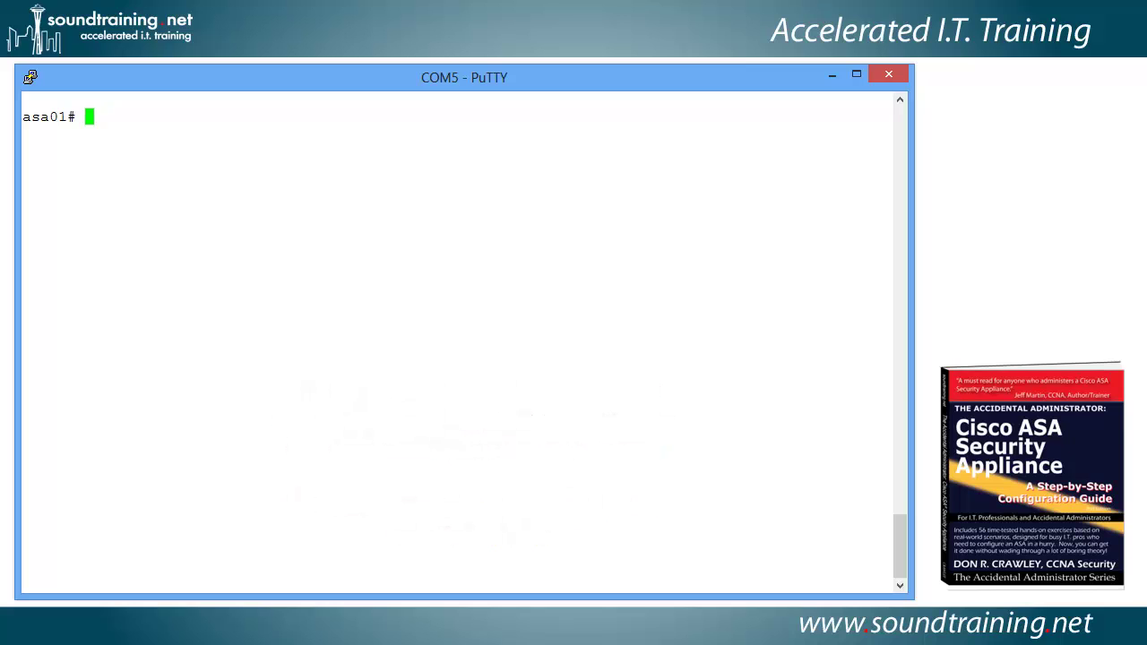
# Step: Check the http running config, enter 'conf t' mode, and issue 'http server enable'
pyautogui.write('show run http')
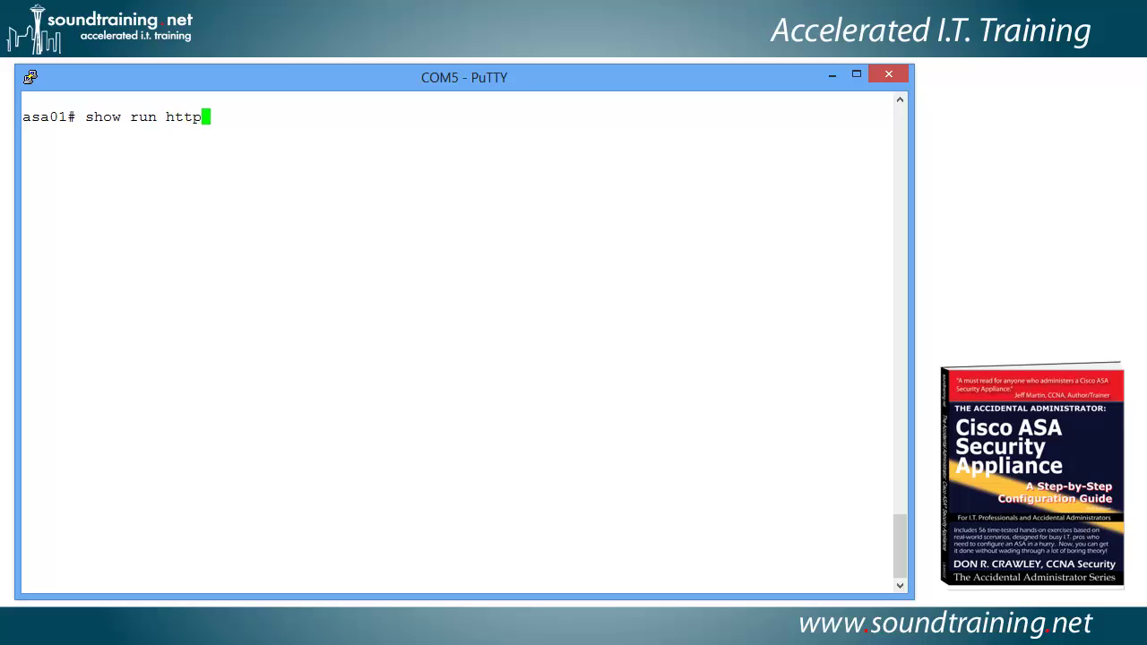
pyautogui.press('Return')
pyautogui.write('conf t')
pyautogui.press('Return')
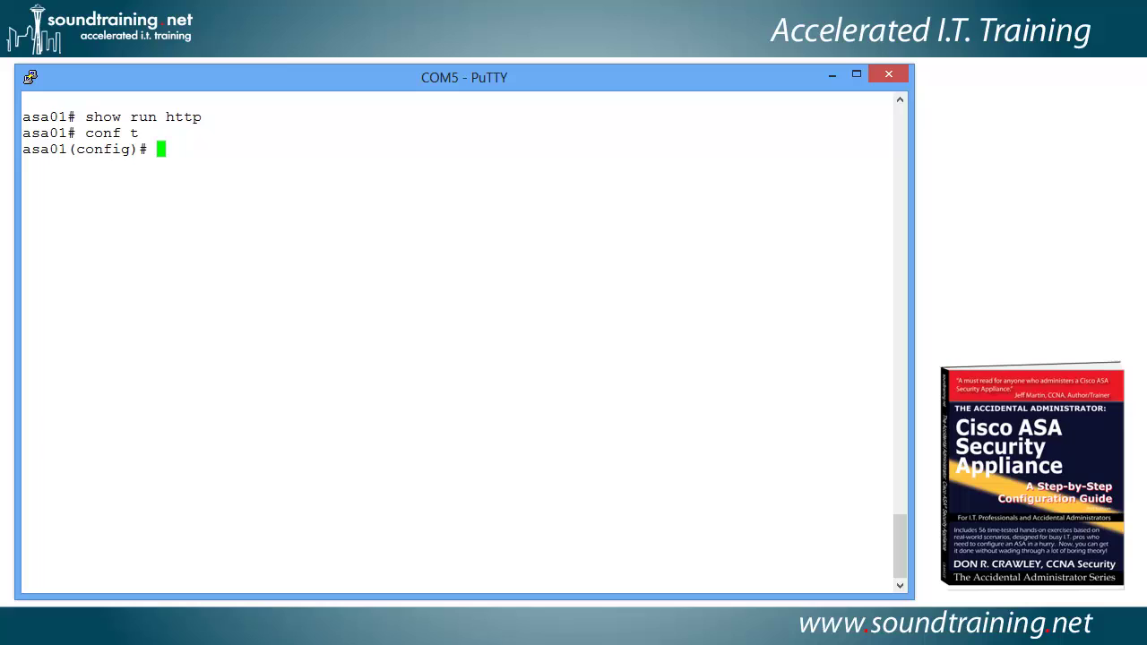
pyautogui.write('http server enable')
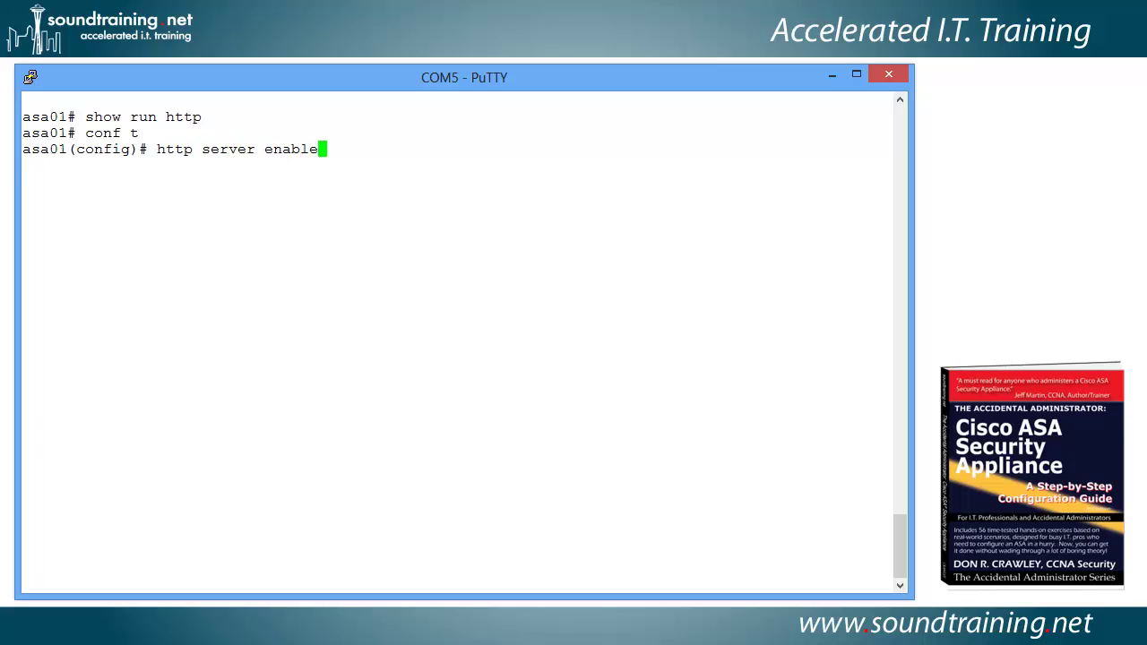
pyautogui.press('Return')
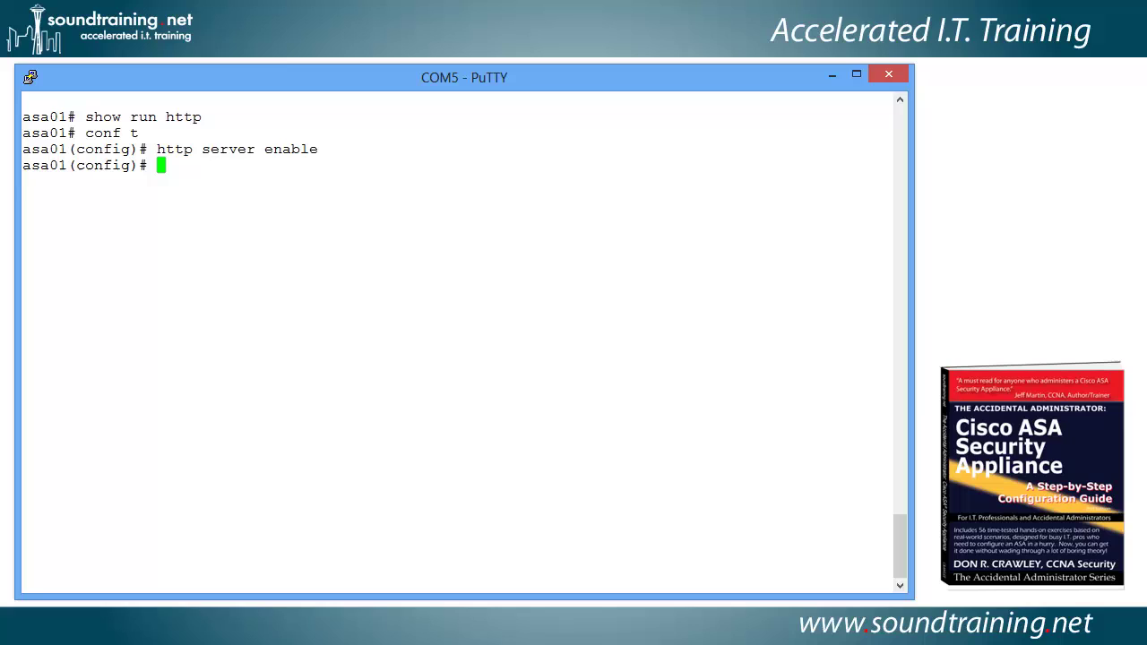
# Step: Add 'http 192.168.101.0 255.255.255.0 inside' to permit management from the inside subnet
pyautogui.write('http 192.168.101.0')
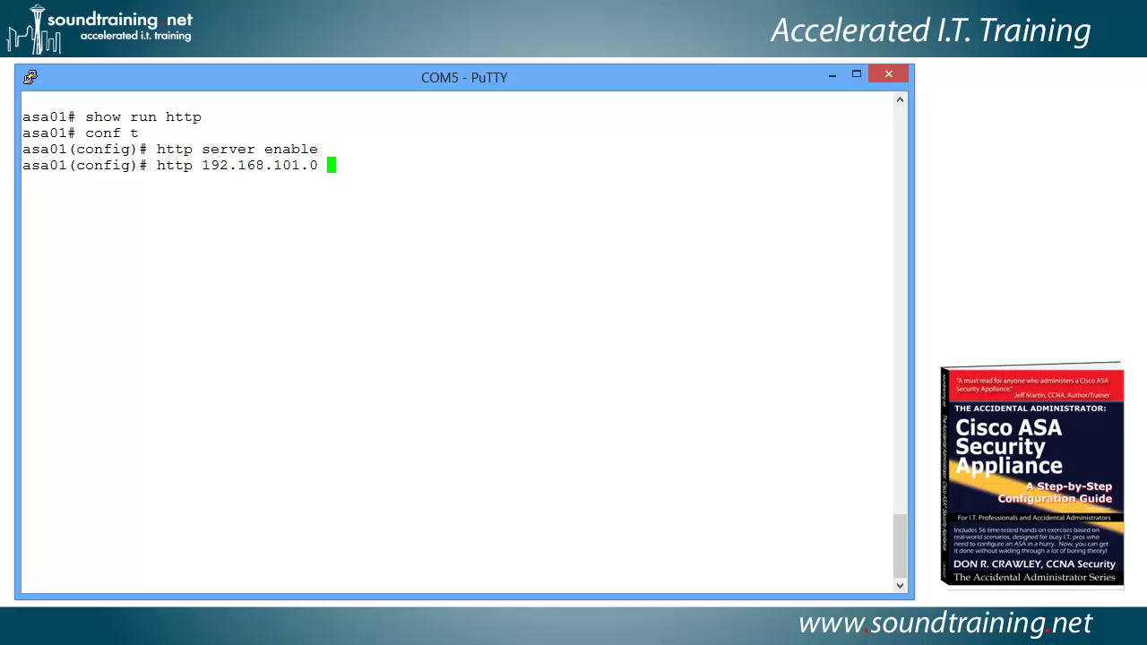
pyautogui.write('255.255.255')
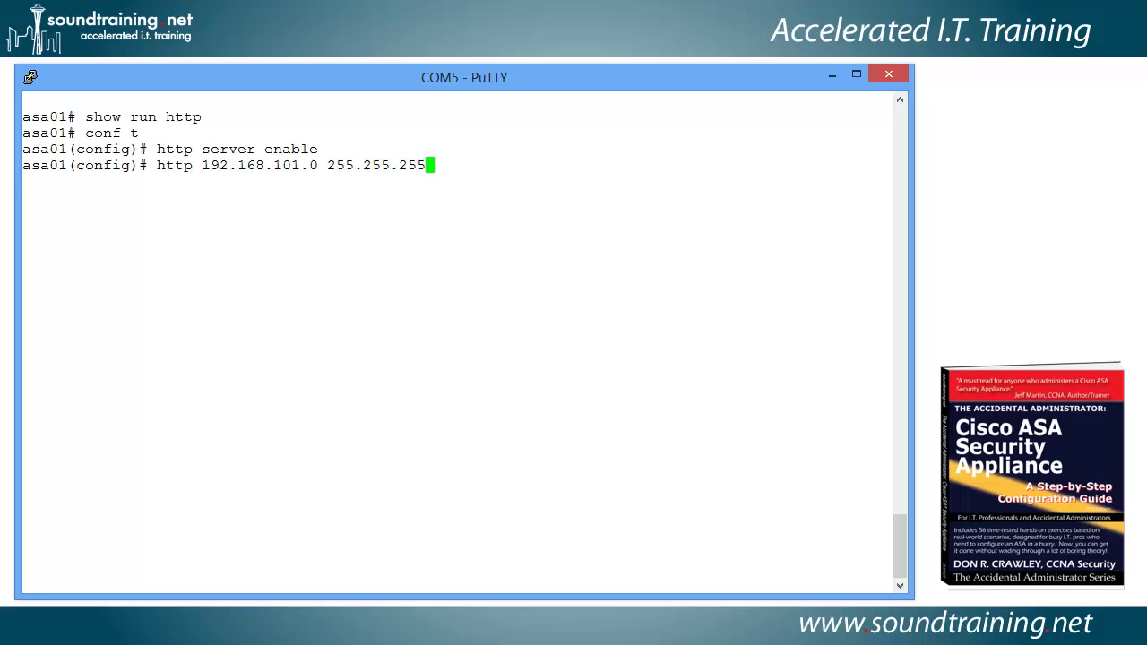
pyautogui.write('.0 inside')
pyautogui.press('Return')
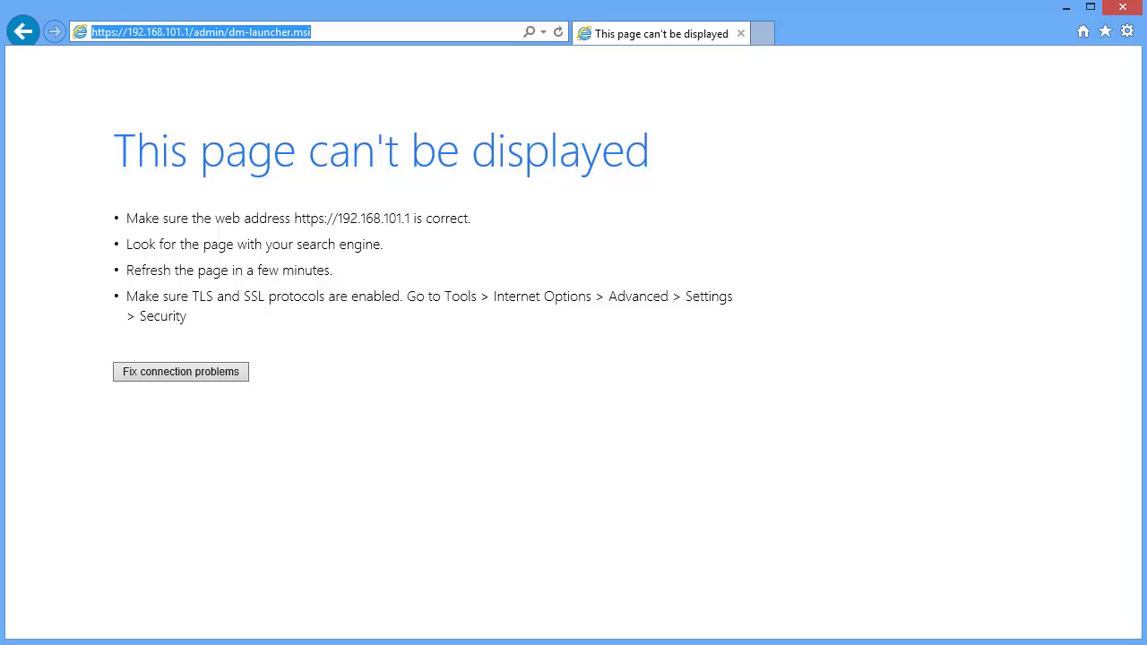
pyautogui.write('http')
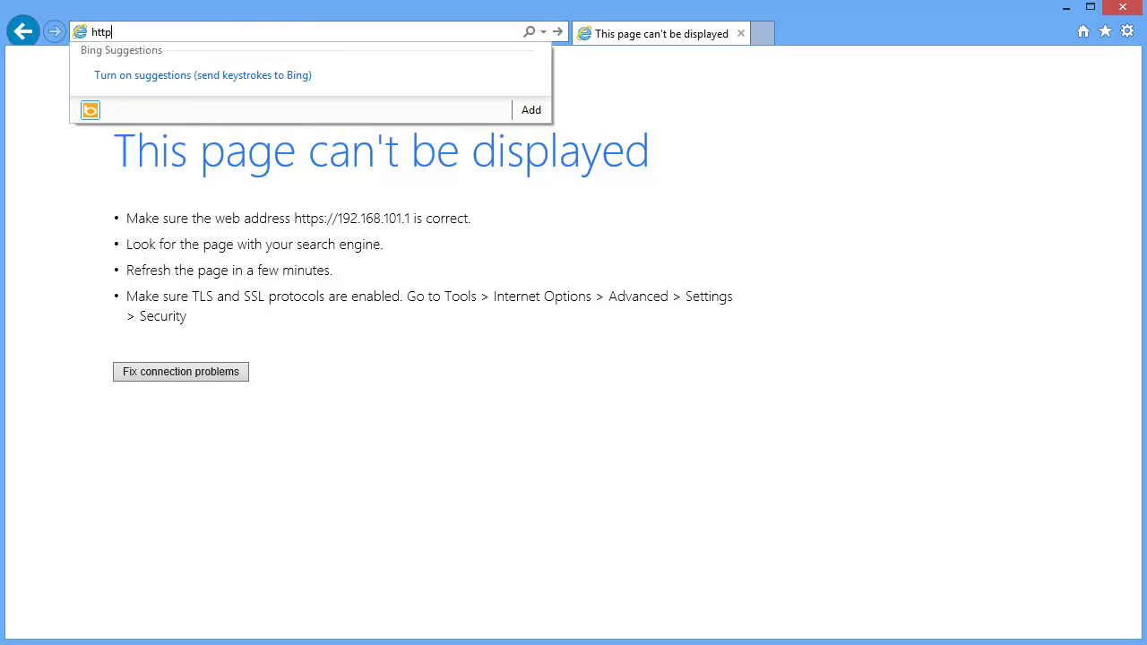
pyautogui.write('s://192.168')
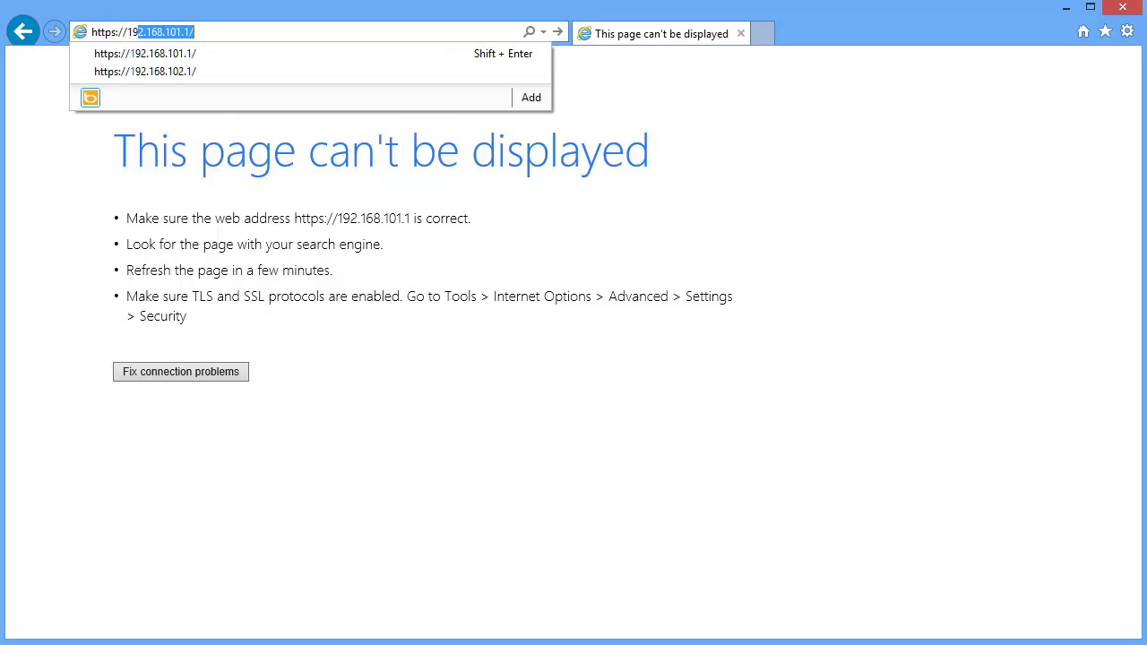
pyautogui.write('.101.1')
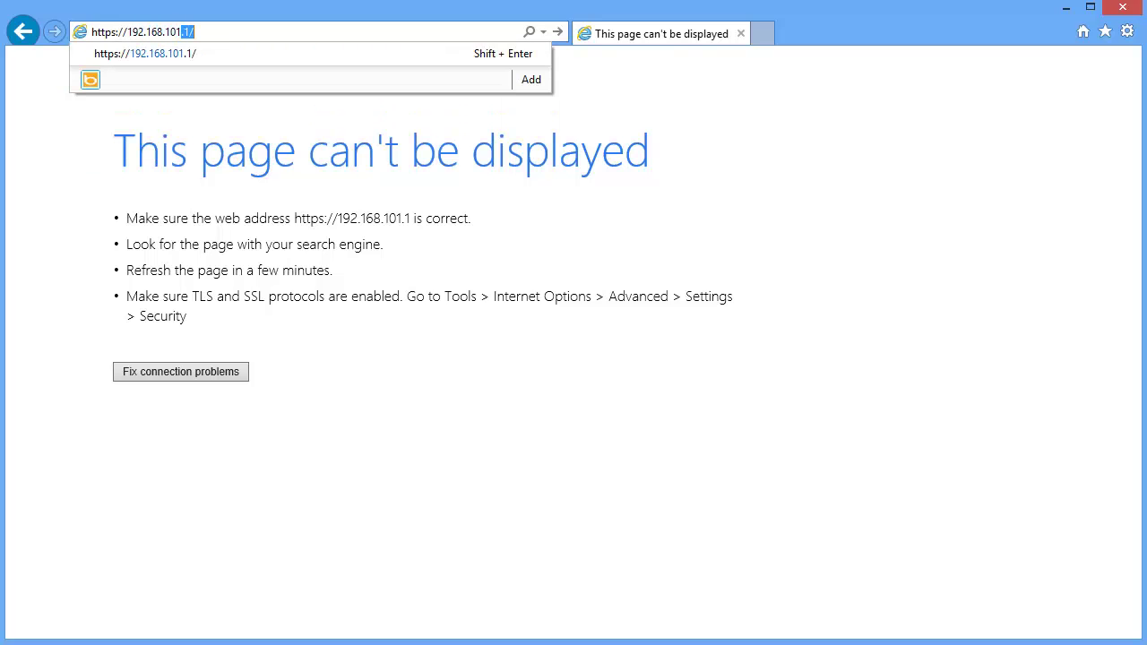
pyautogui.press('Return')
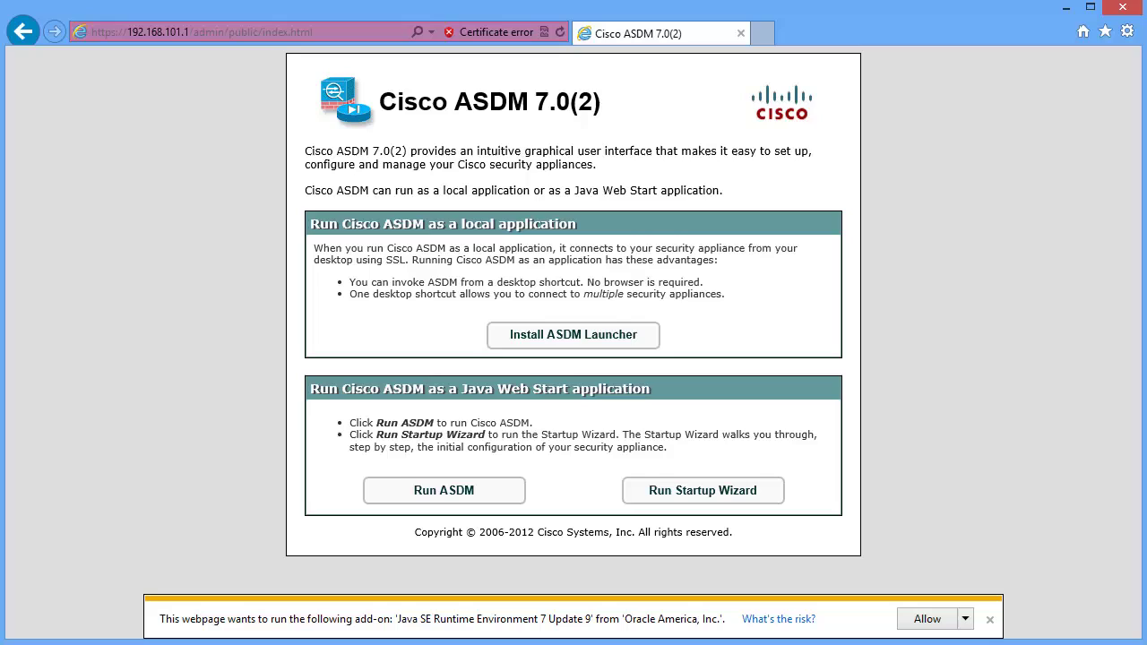
pyautogui.click(926, 618)
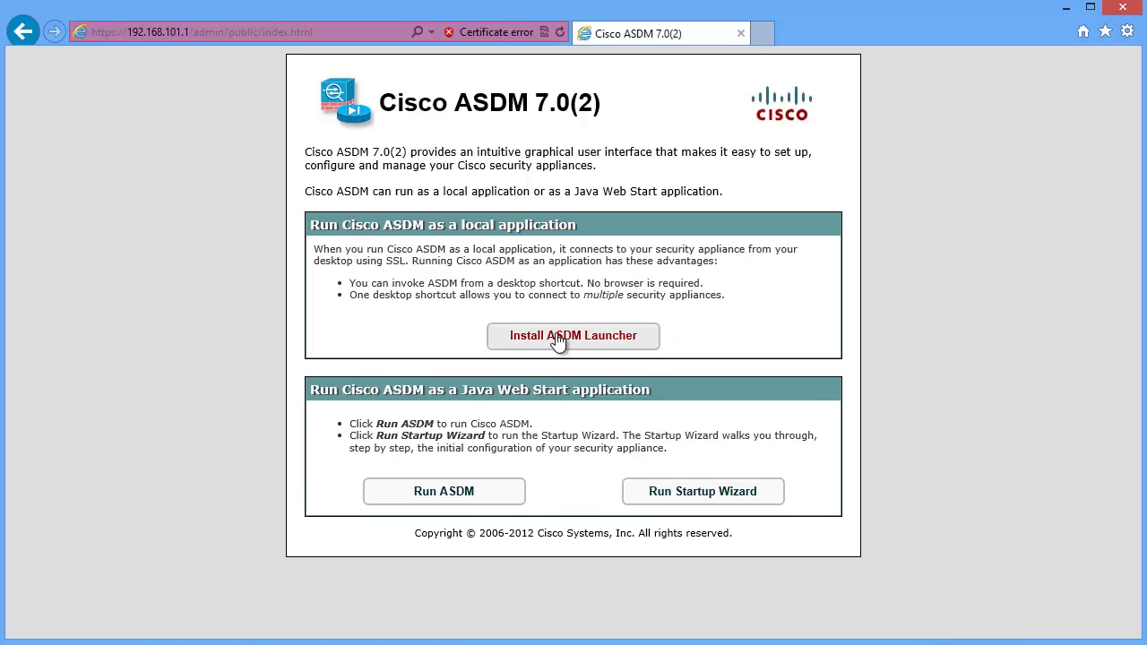
pyautogui.click(556, 337)
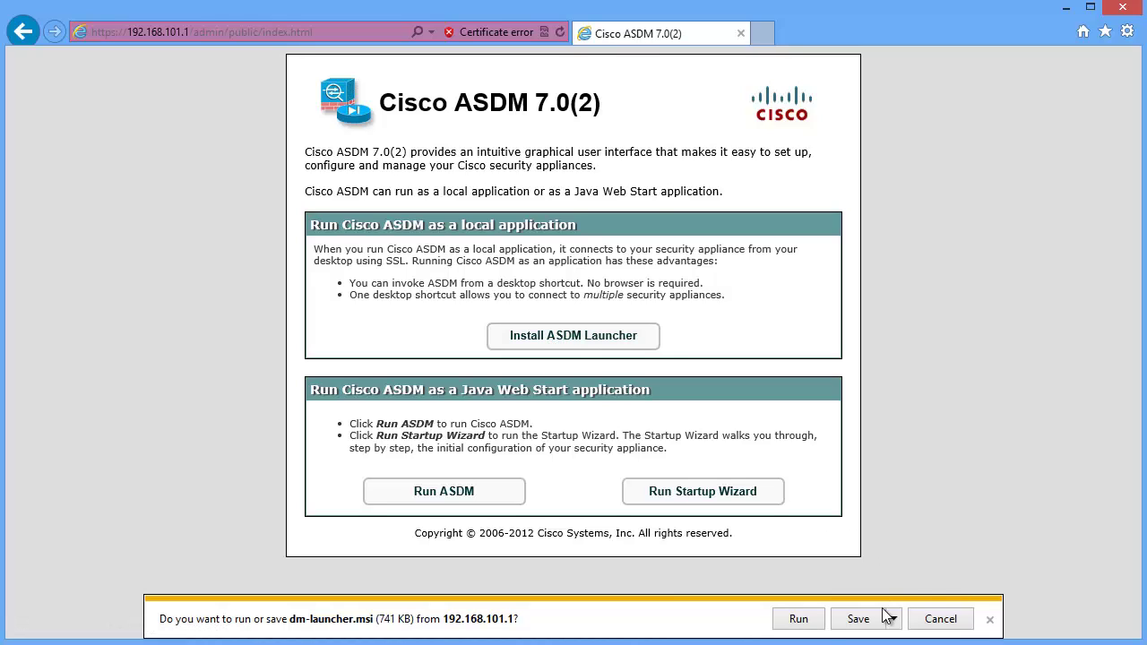
# Step: Run dm-launcher.msi, bypassing the SmartScreen unrecognized-app warning
pyautogui.click(798, 620)
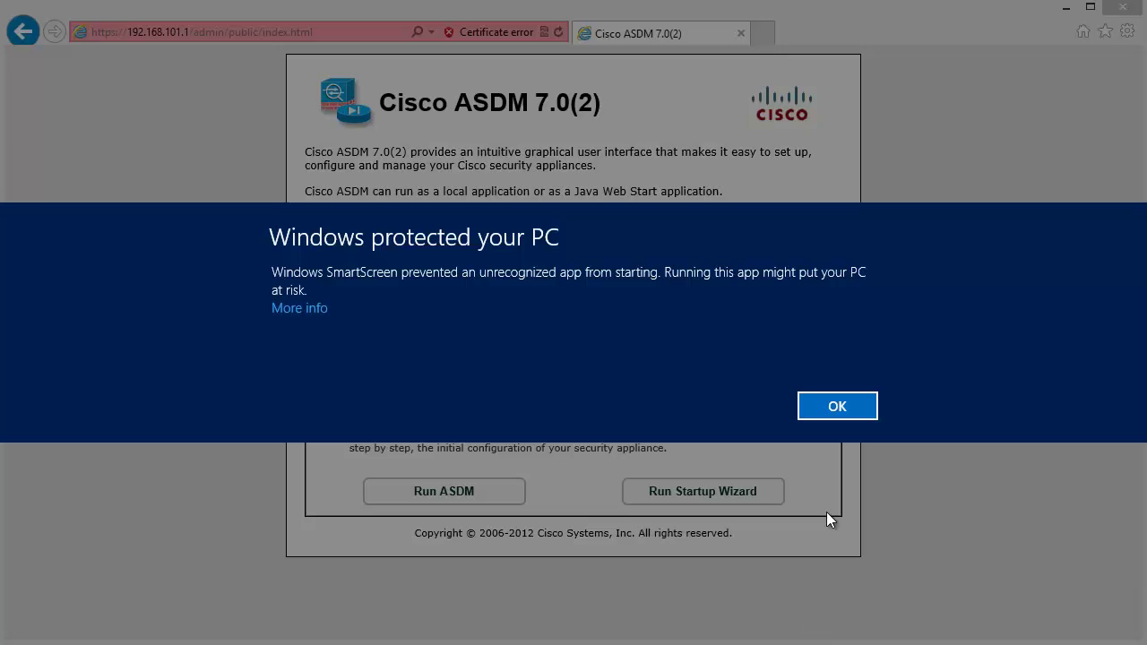
pyautogui.click(315, 307)
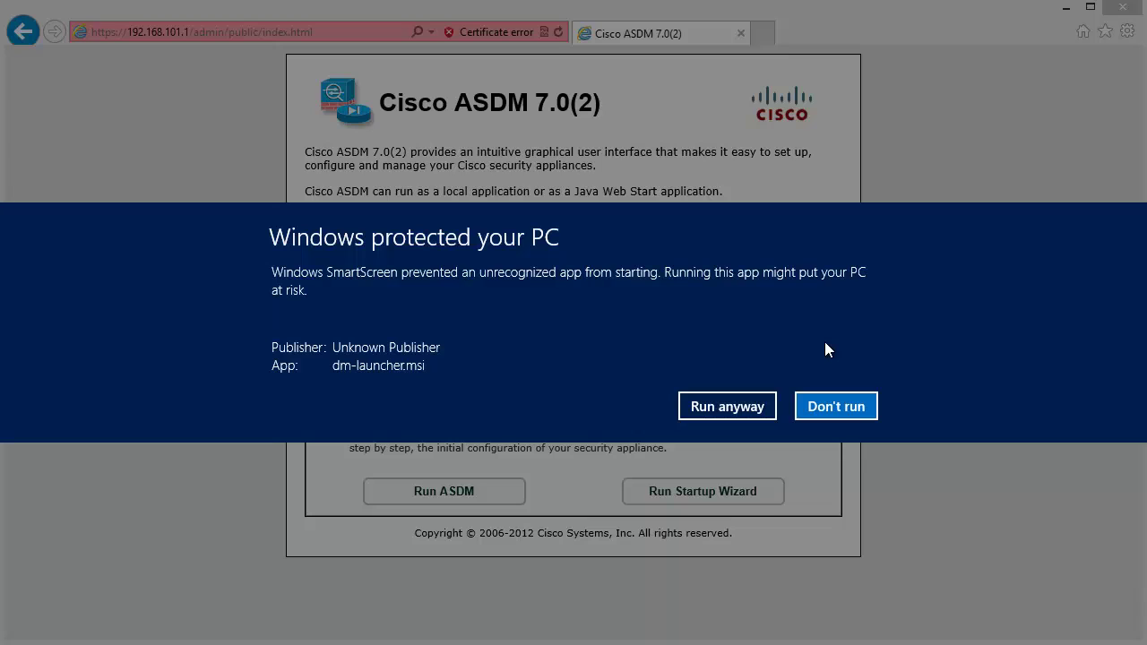
pyautogui.click(729, 407)
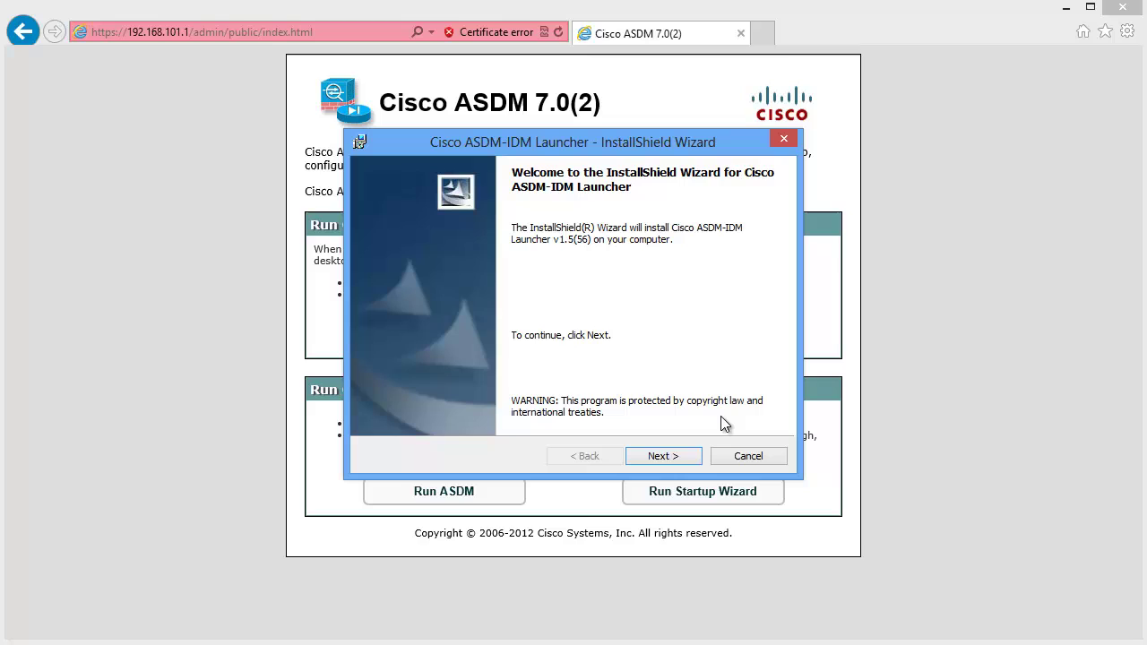
# Step: Install ASDM-IDM Launcher v1.5(56) with the default destination folder and finish the wizard
pyautogui.click(664, 457)
pyautogui.click(663, 457)
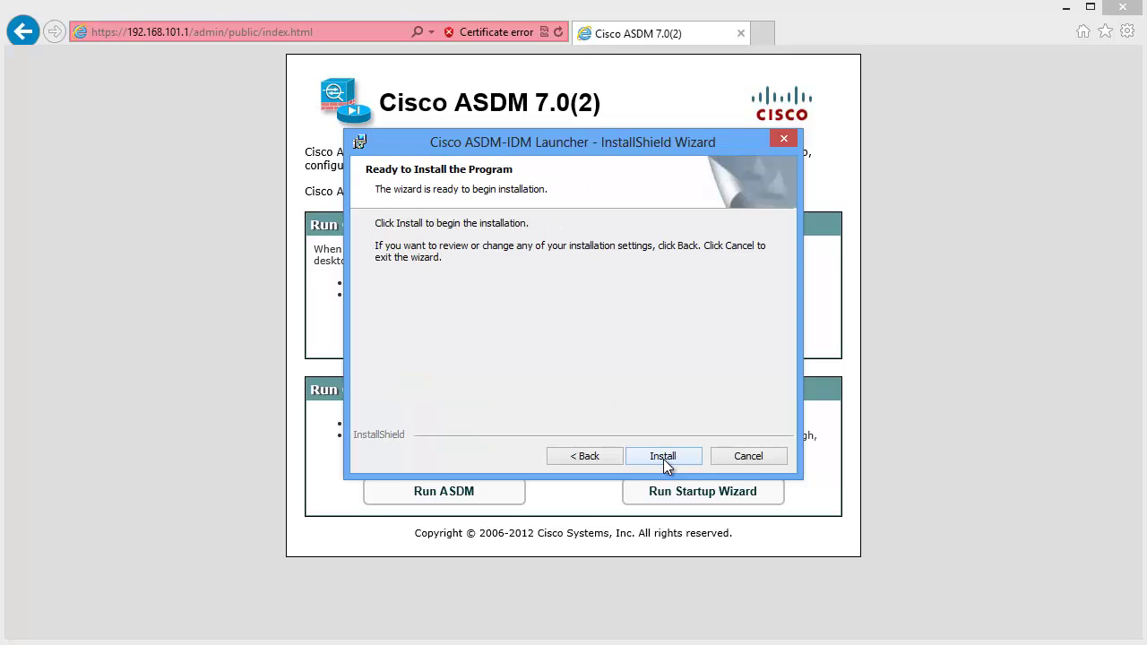
pyautogui.click(663, 459)
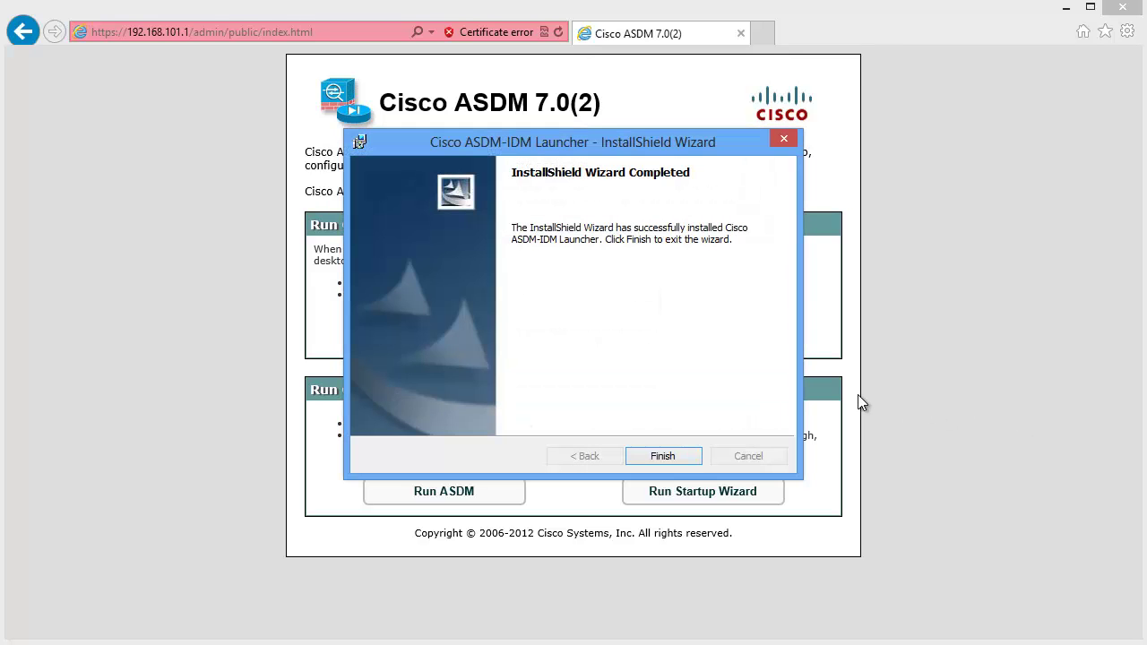
pyautogui.click(673, 456)
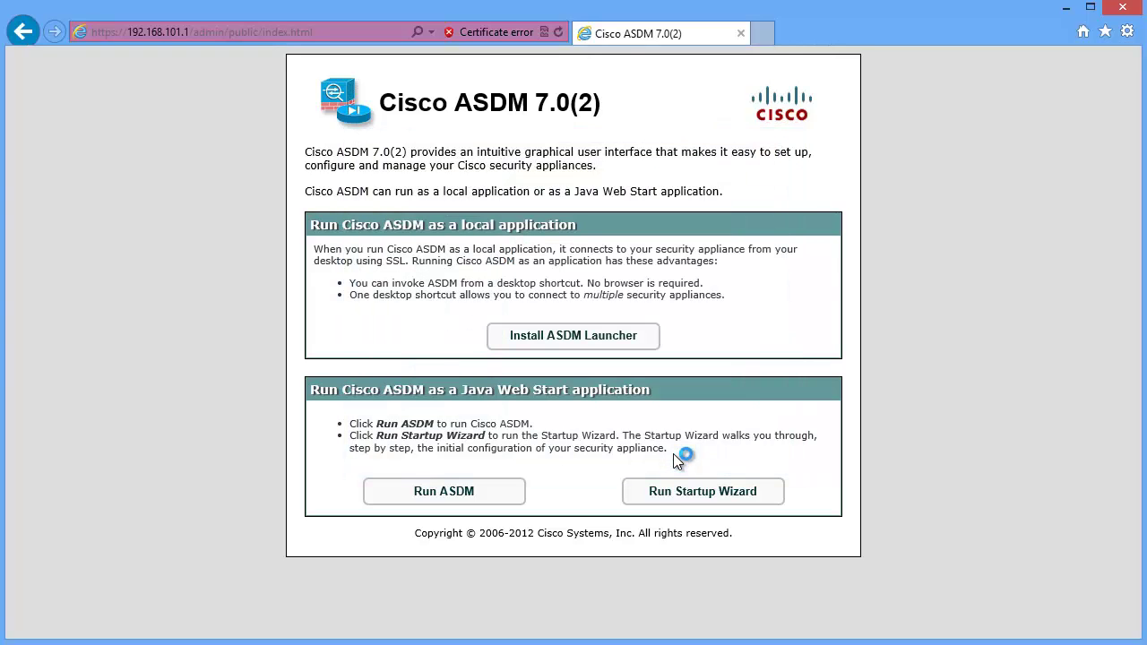
# Step: Bring up the ASDM-IDM Launcher from the taskbar and connect to device 192.168.101.1
pyautogui.moveTo(818, 642)
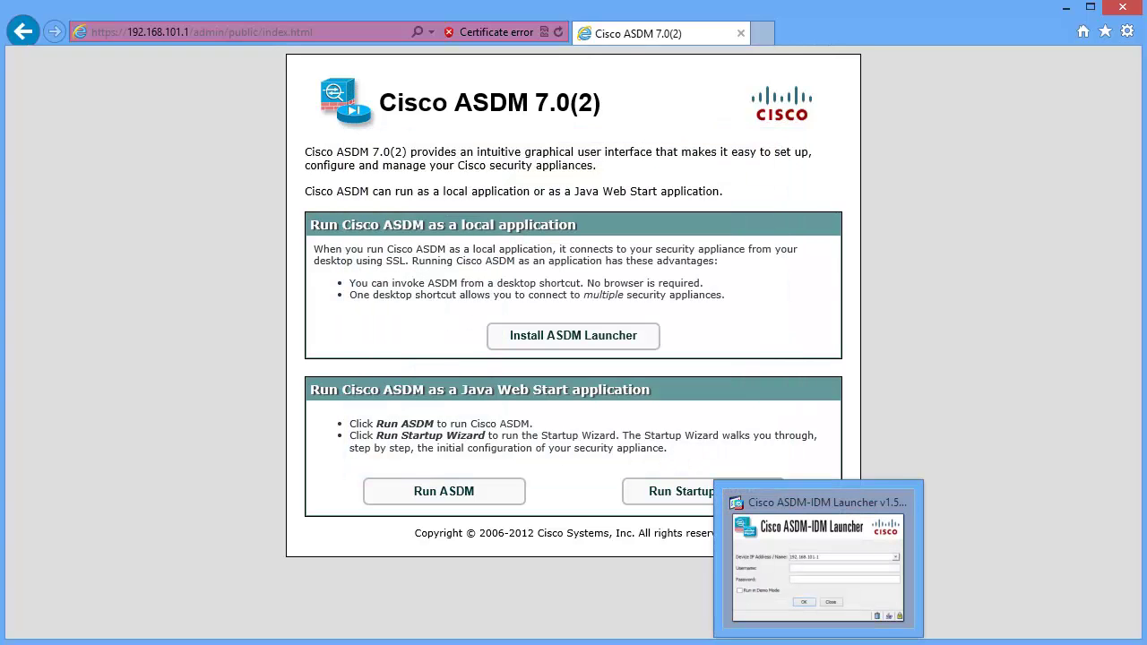
pyautogui.click(819, 560)
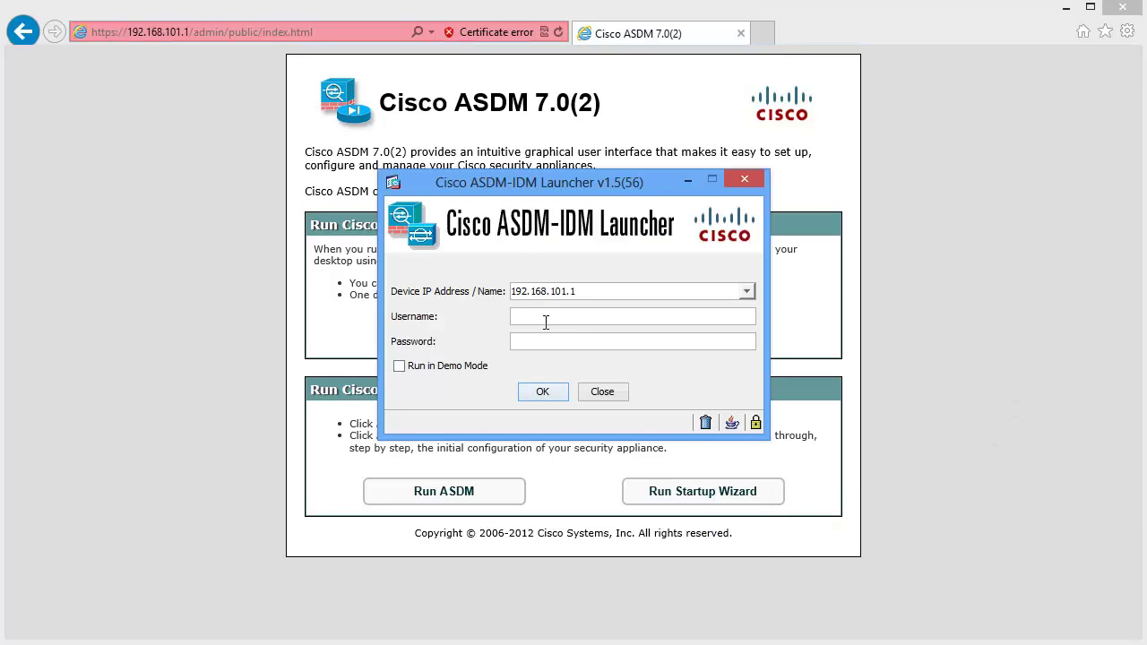
pyautogui.click(543, 390)
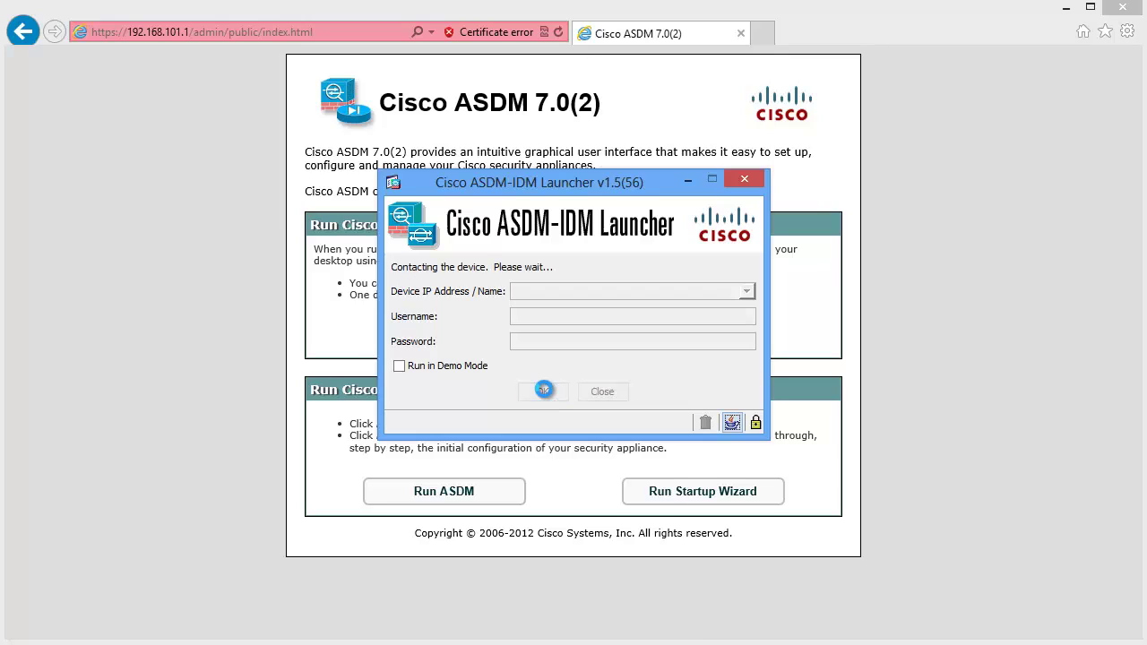